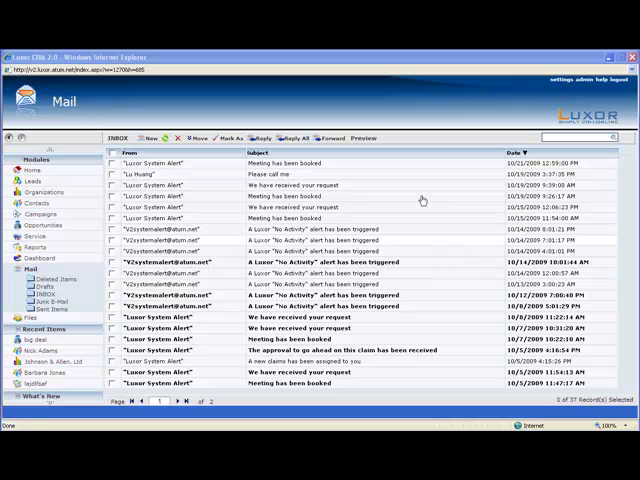
View 'Meeting has been booked', enable split preview, then preview 'Please call me' and 'We have received your request'.
double_click(324, 166)
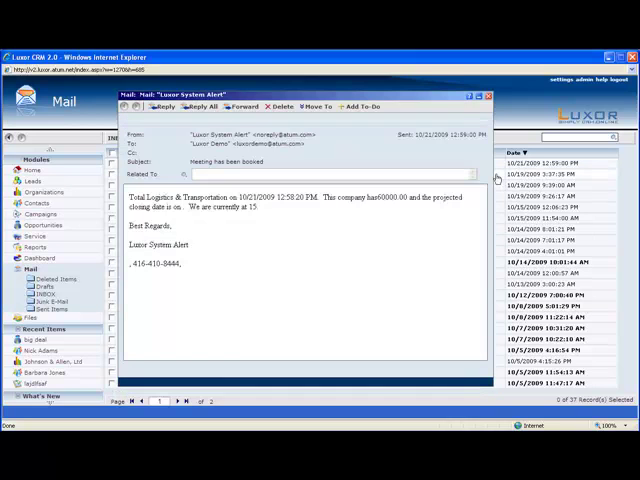
click(489, 97)
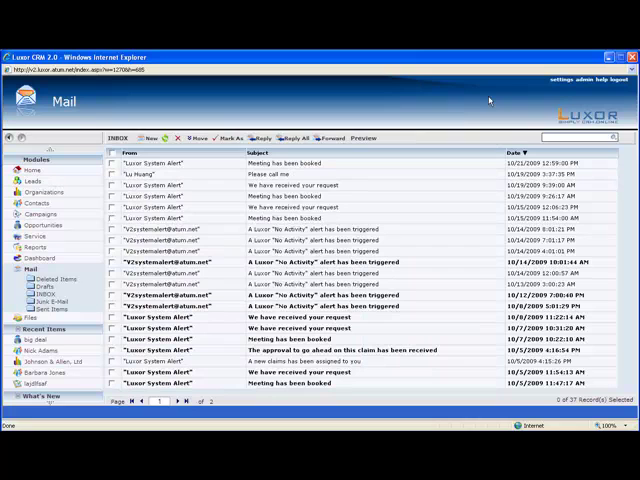
click(367, 141)
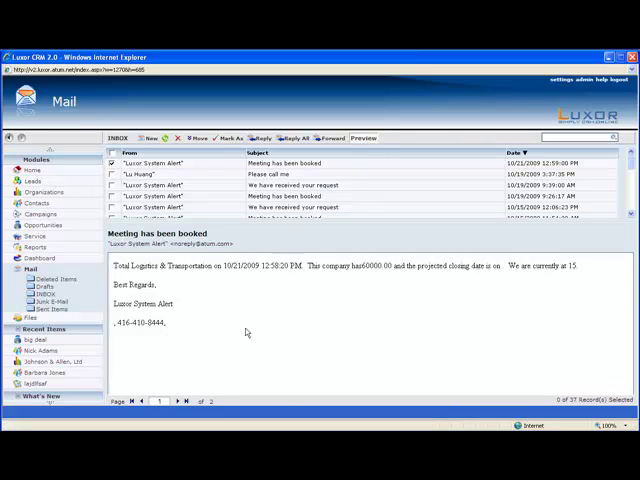
click(270, 175)
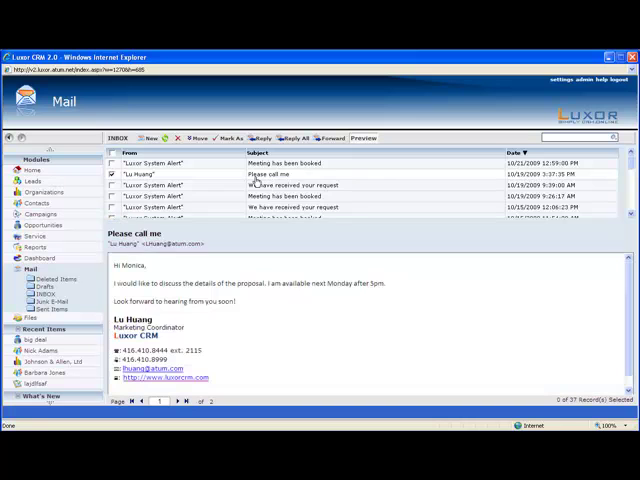
scroll(251, 190, down, 3)
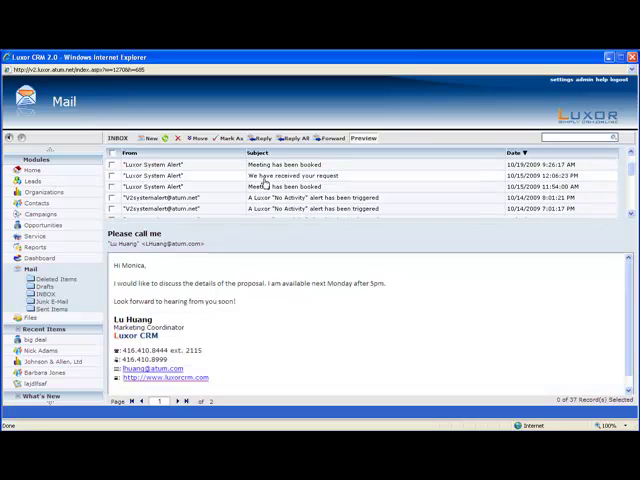
click(260, 186)
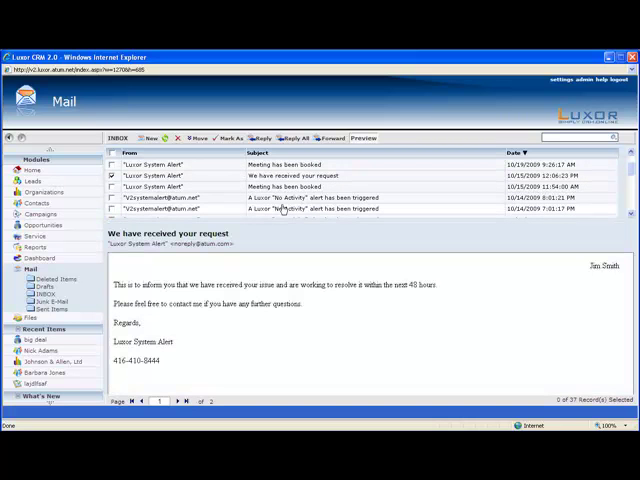